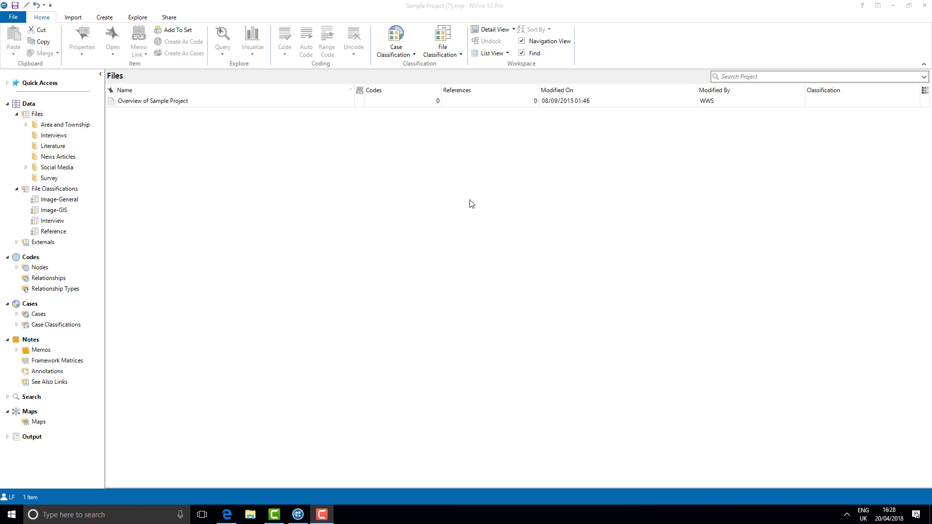
Step: Create a new project map named "Thinking About Community"
left_click(132, 19)
left_click(385, 34)
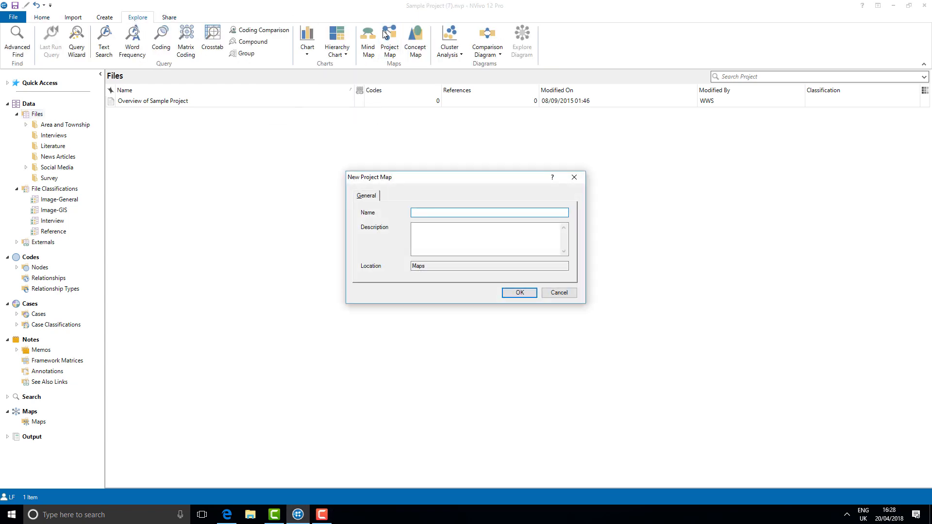
type("Thinking About Community")
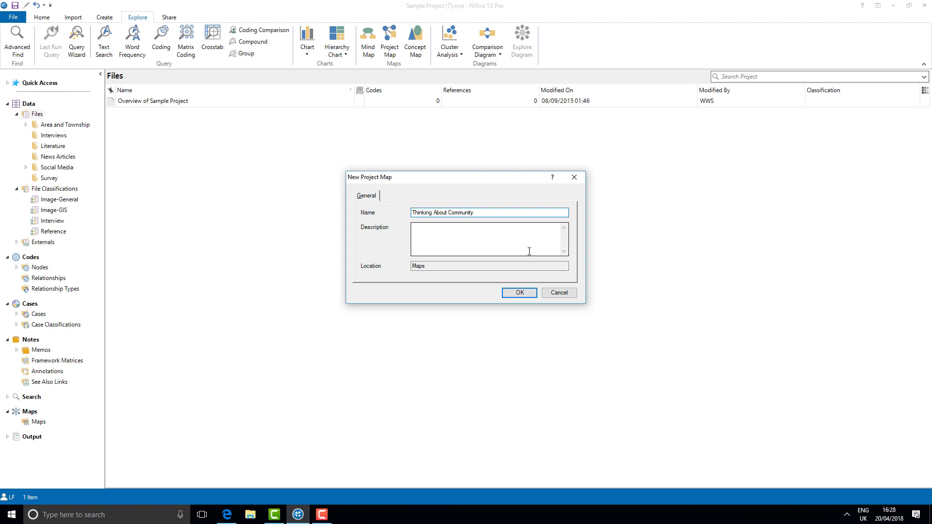
left_click(520, 293)
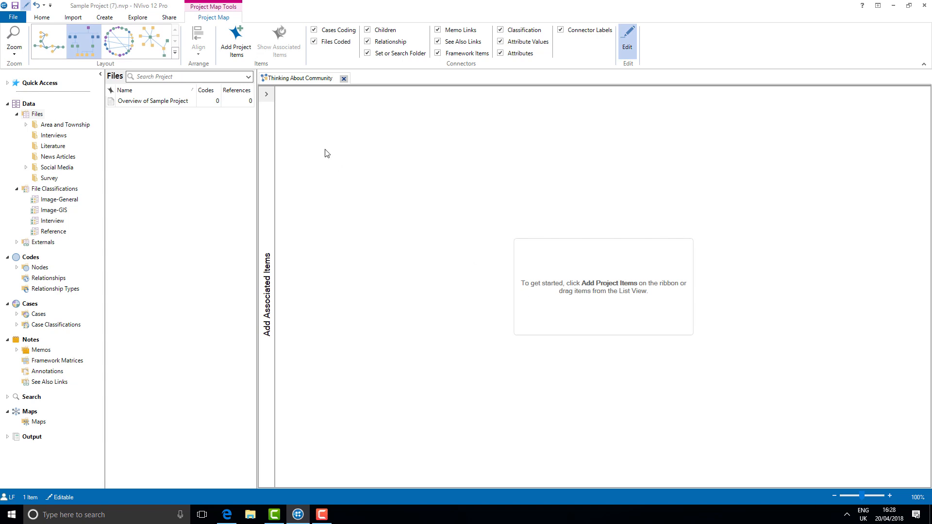
Step: Add the nodes Community change and Sense of community Down East to the project map
left_click(237, 40)
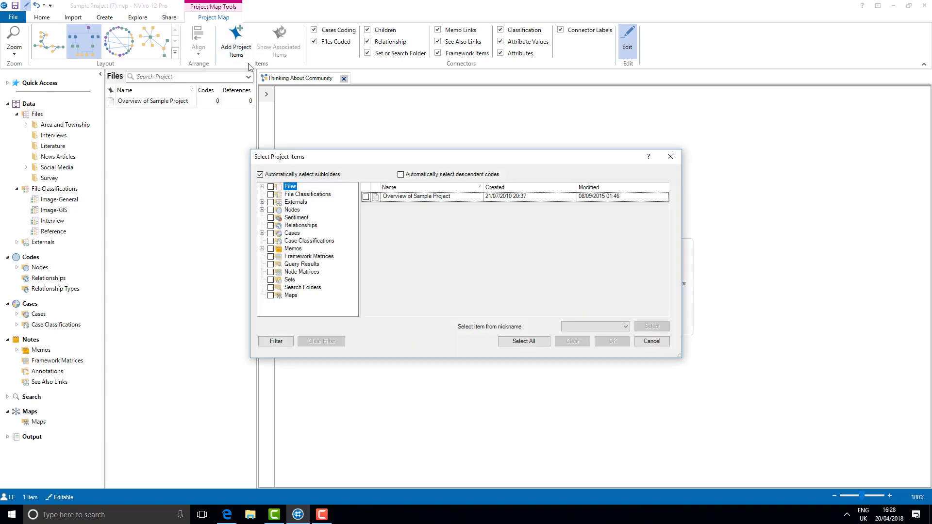
left_click(262, 210)
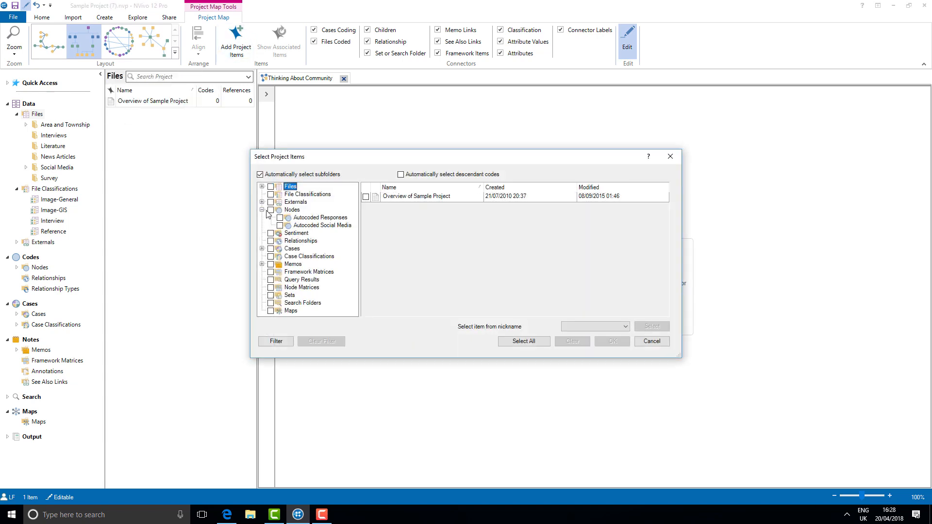
left_click(290, 209)
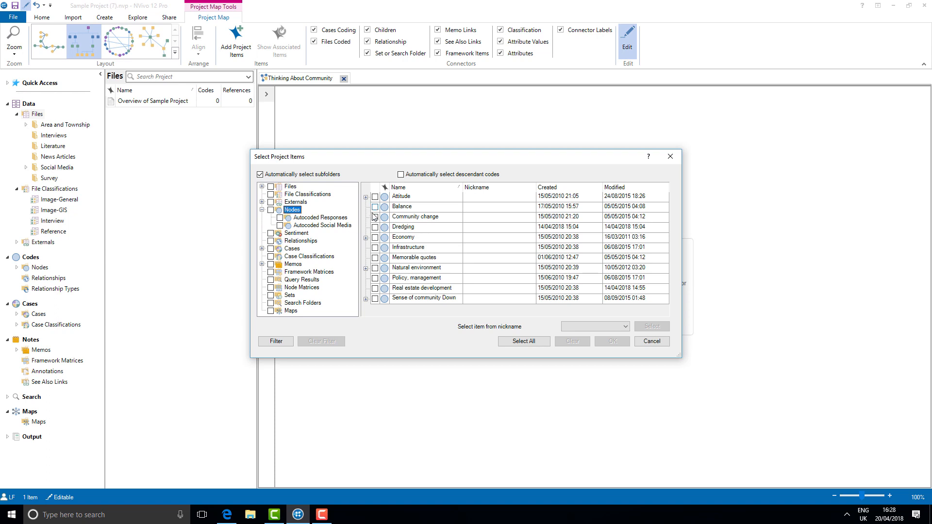
left_click(375, 217)
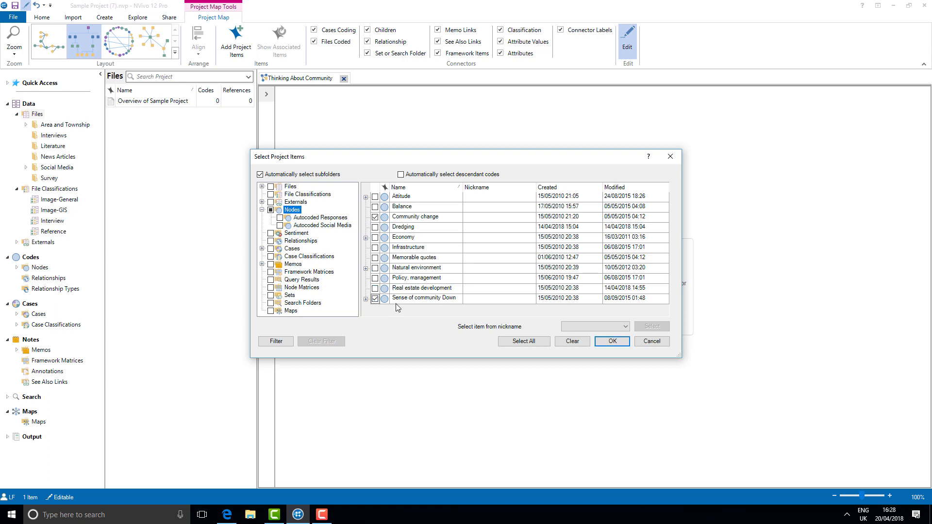
left_click(607, 345)
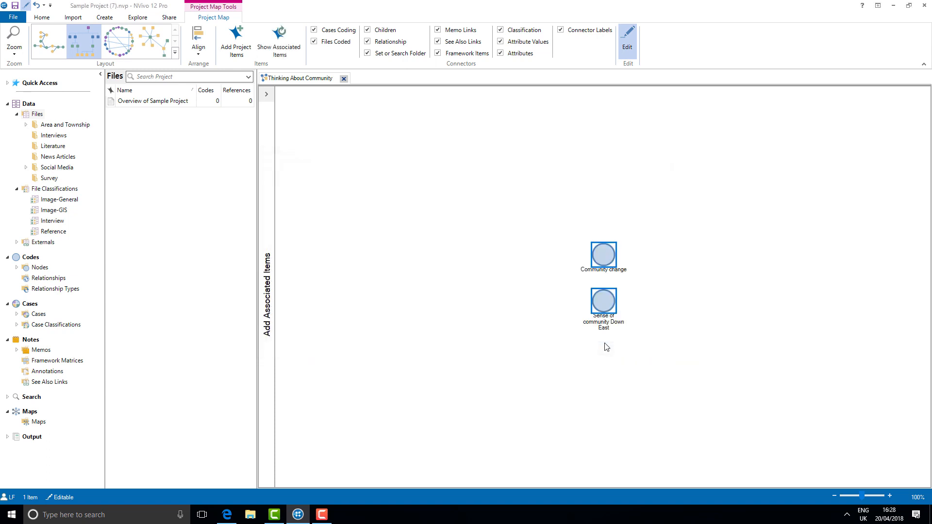
Step: Add all Interview Participants cases coding the two nodes from the associated items to the map
left_click(267, 97)
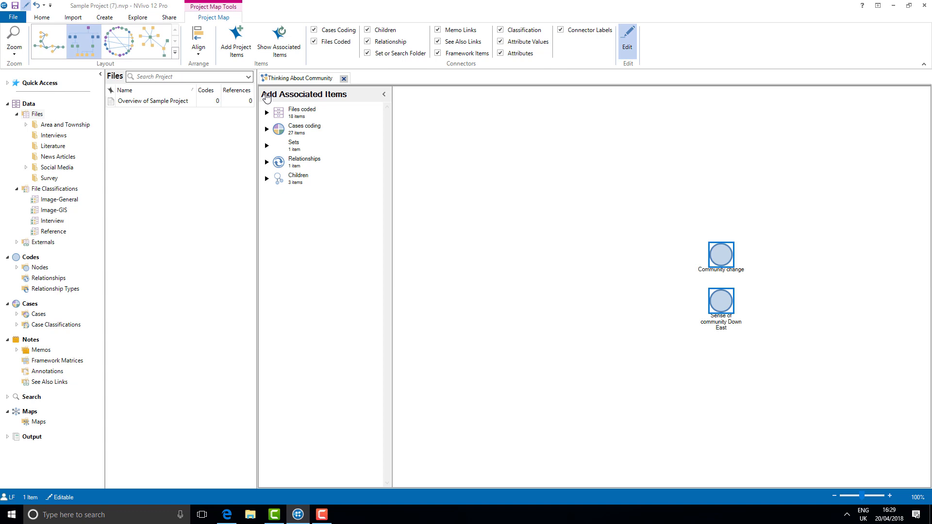
left_click(267, 129)
left_click(274, 154)
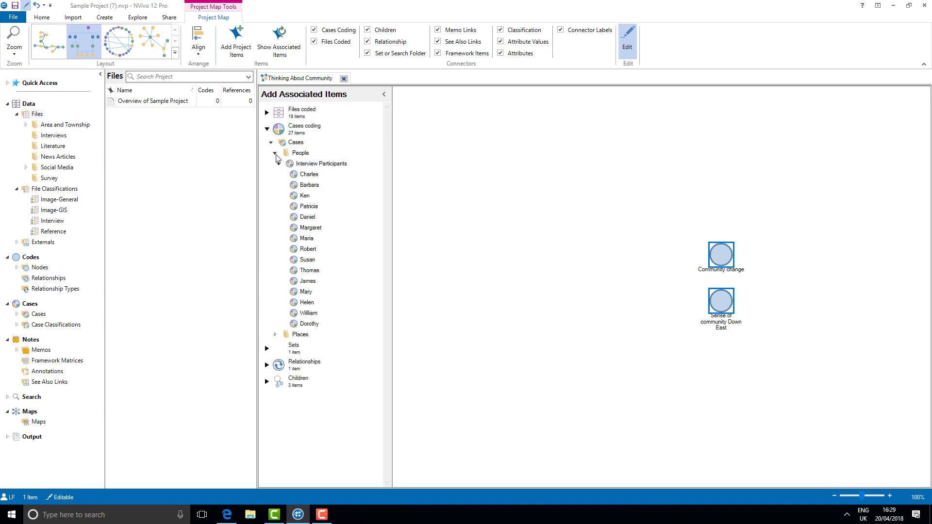
left_click(307, 174, "shift")
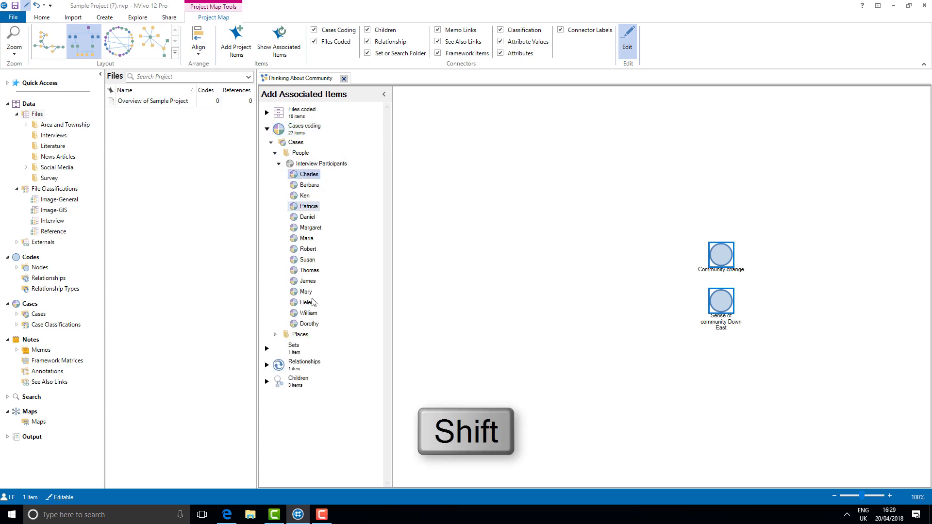
left_click(310, 324, "shift")
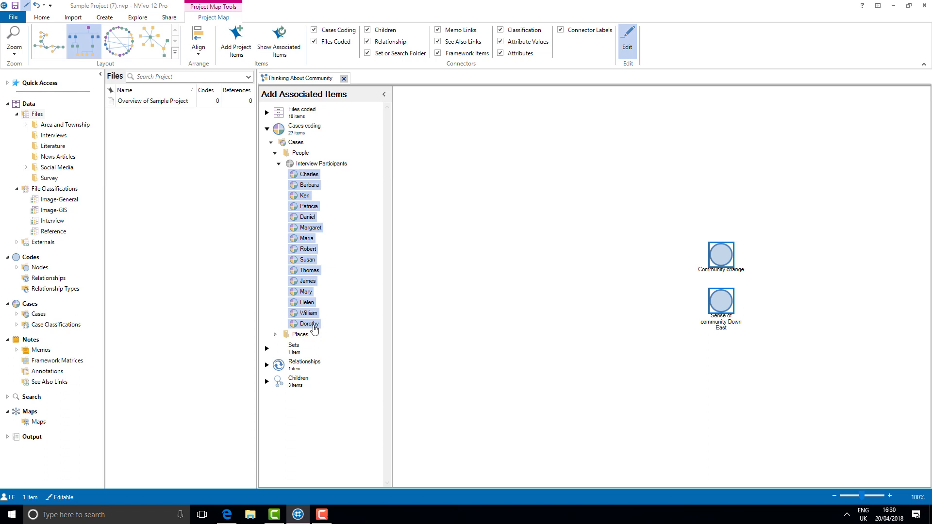
left_click_drag(315, 330, 498, 332)
left_click_drag(498, 332, 499, 333)
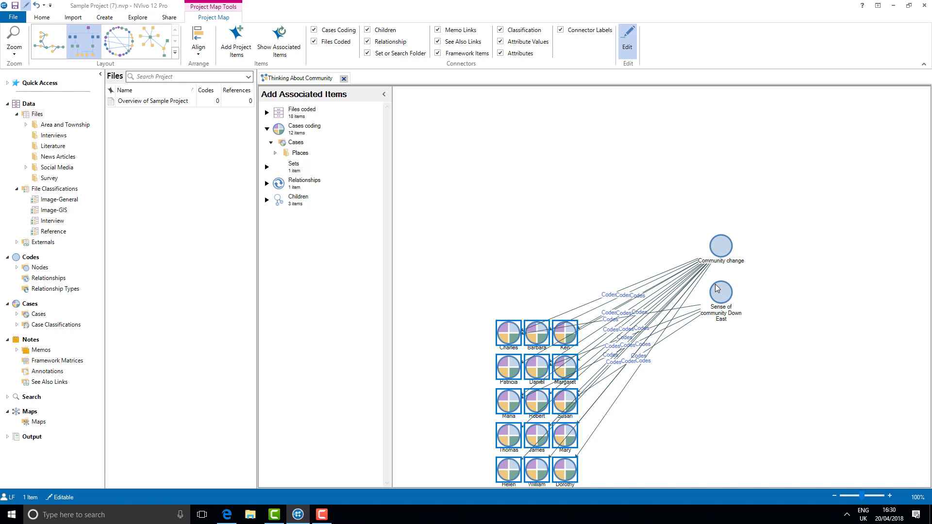
Step: Try the Layered Directed Graph layout and switch the map to the layout that places the cases in a horizontal row
left_click(37, 47)
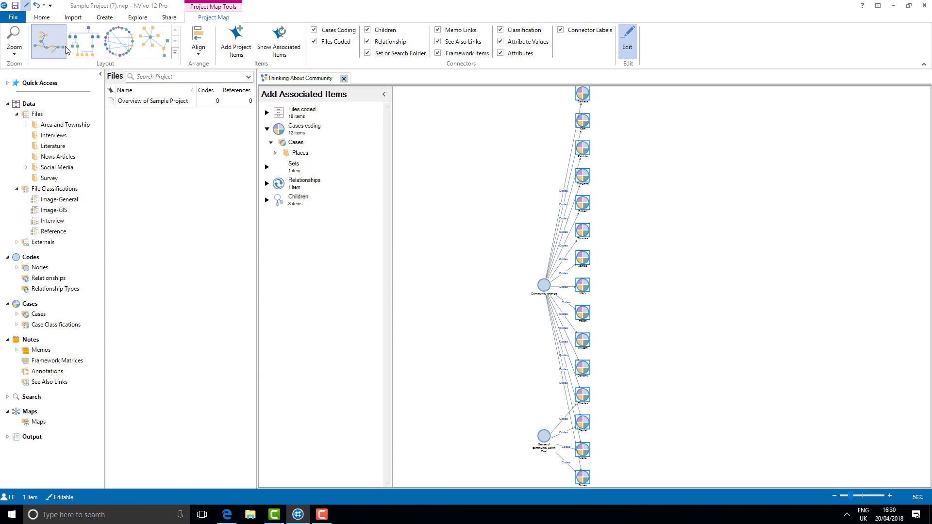
left_click(81, 49)
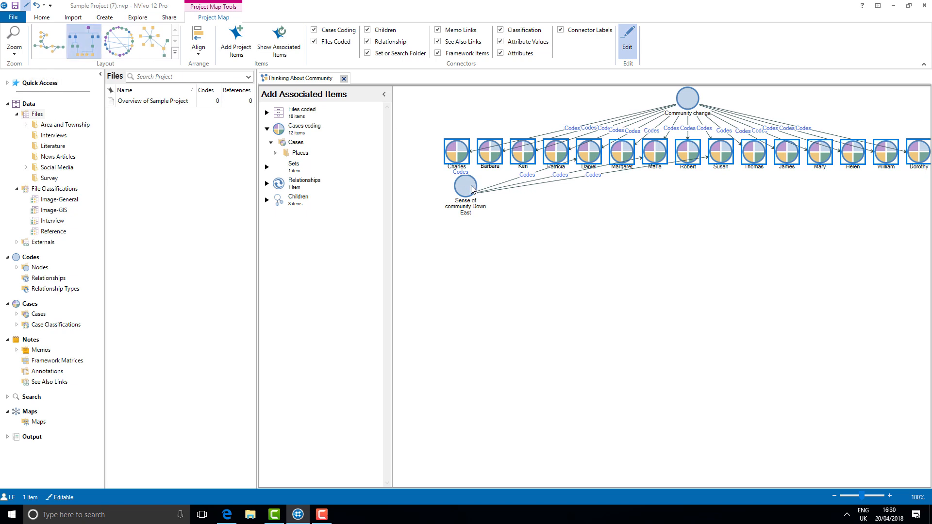
Step: Move the Sense of community Down East node below the case row and gather its four linked cases just above it
left_click_drag(472, 189, 598, 263)
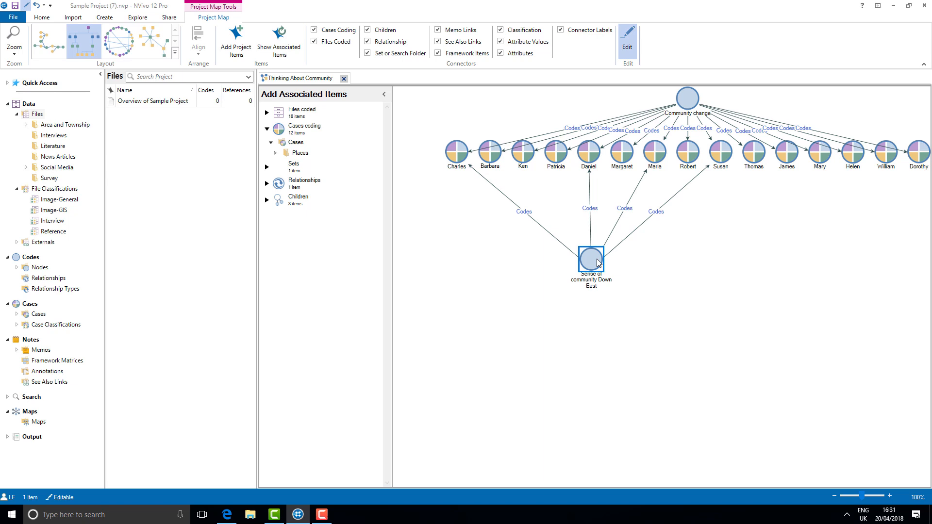
left_click_drag(463, 158, 556, 229)
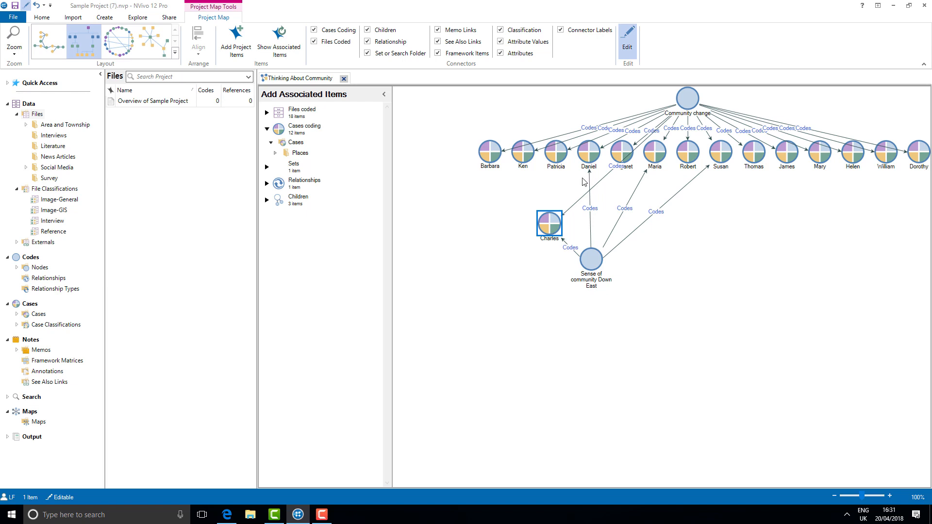
left_click_drag(587, 156, 582, 226)
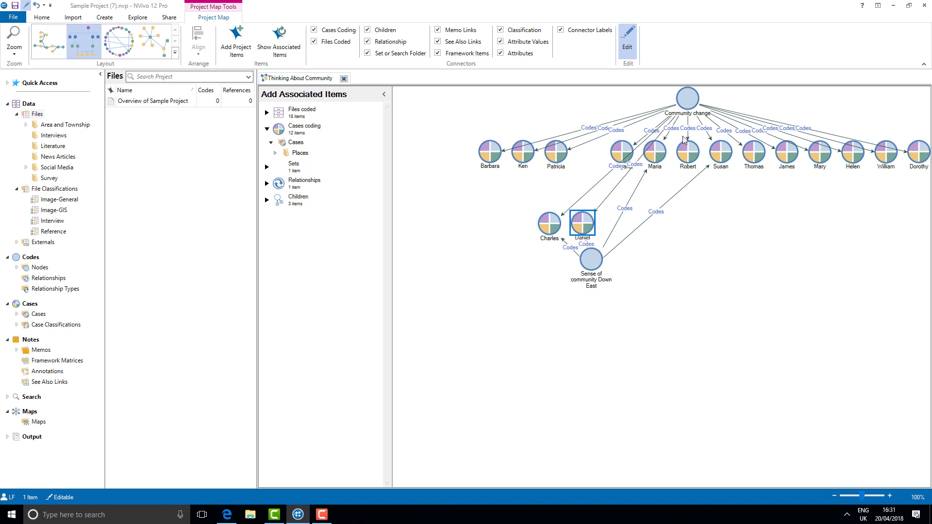
left_click_drag(659, 147, 623, 218)
left_click_drag(724, 147, 647, 215)
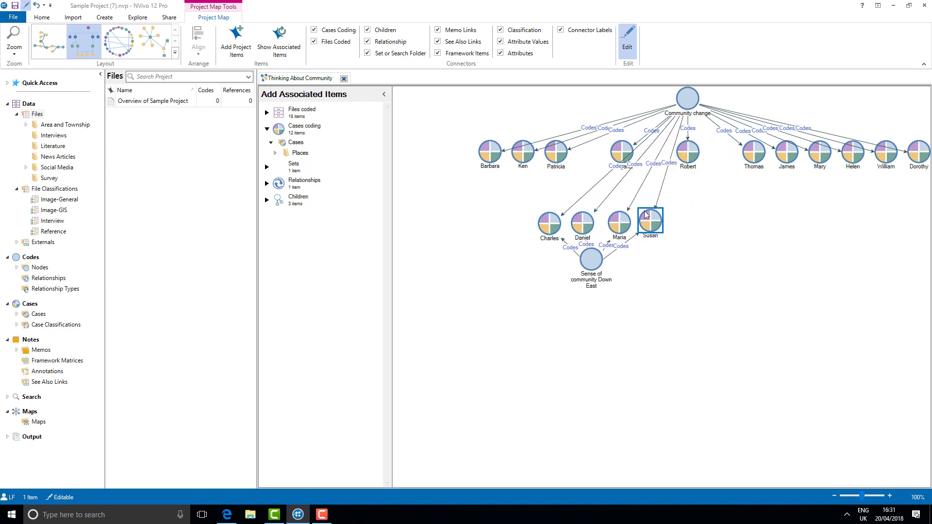
Step: Delete the Community change node and the cases left in the upper row from the map
left_click_drag(470, 99, 924, 162)
right_click(925, 162)
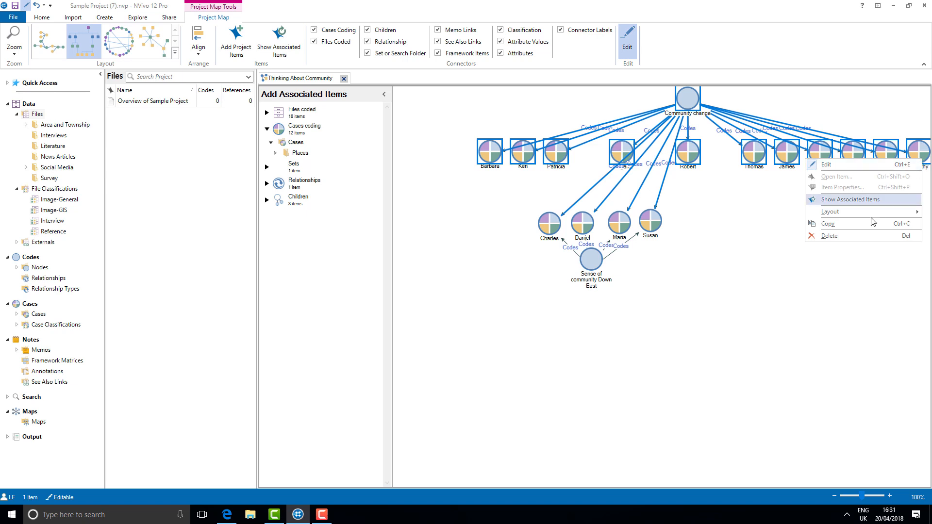
left_click(854, 241)
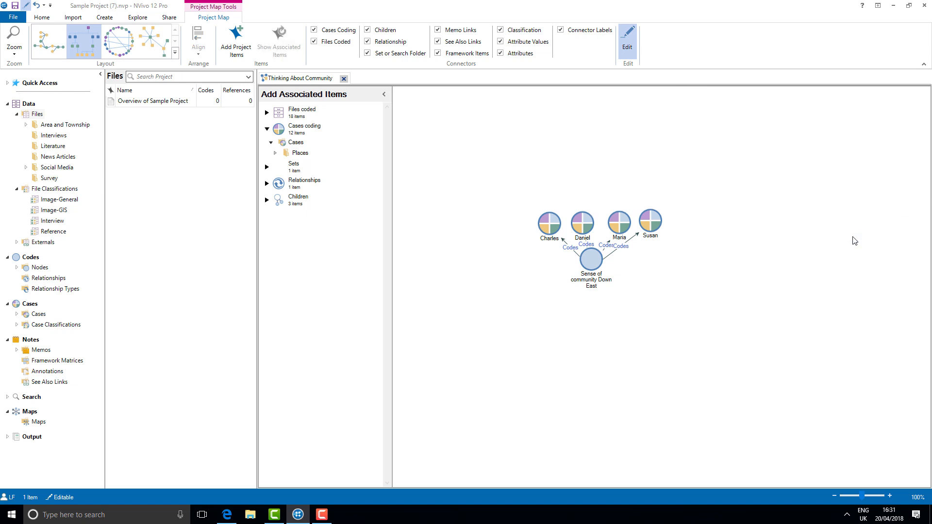
Step: Show the associated items of the four remaining cases and expand the Person attribute values to Generations Down East
left_click_drag(530, 192, 669, 243)
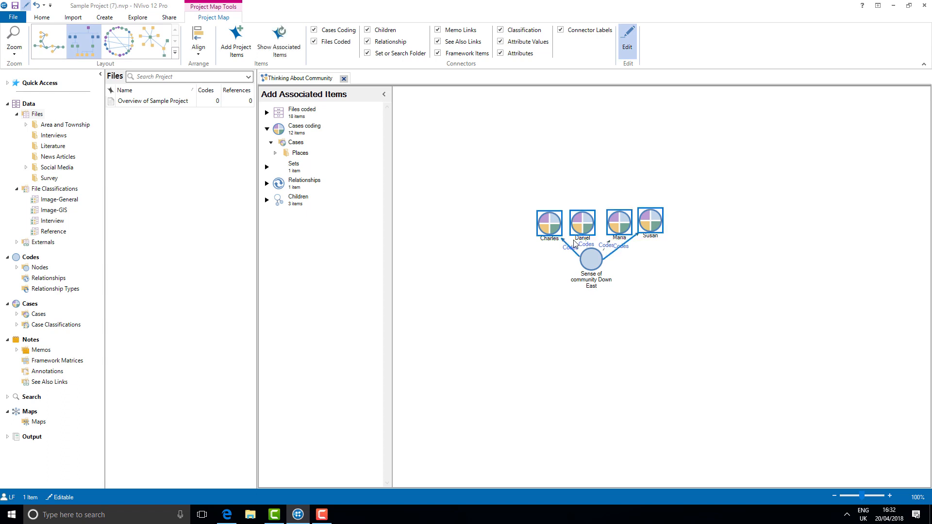
left_click(275, 53)
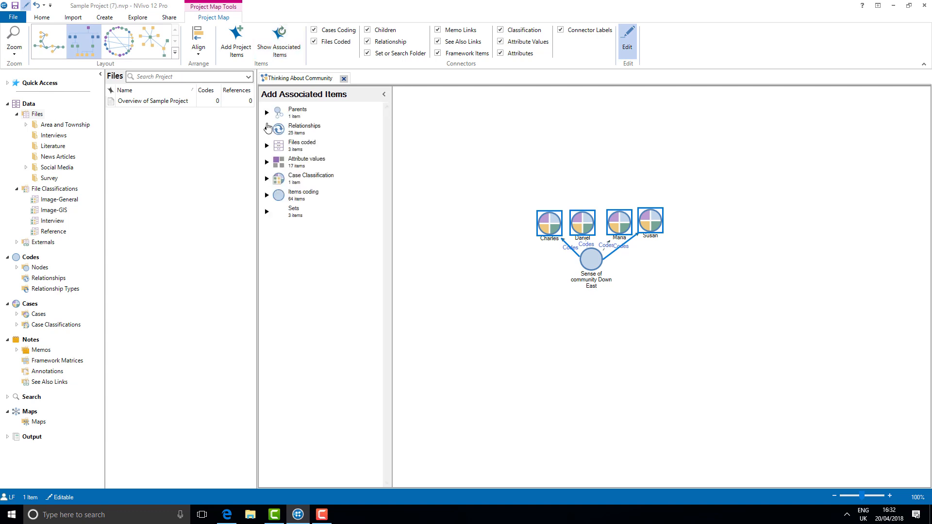
left_click(268, 162)
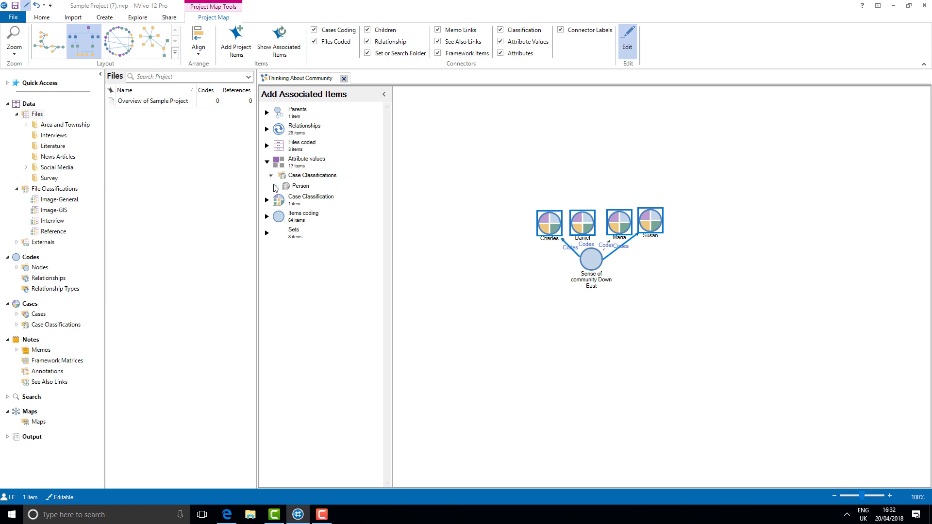
left_click(275, 186)
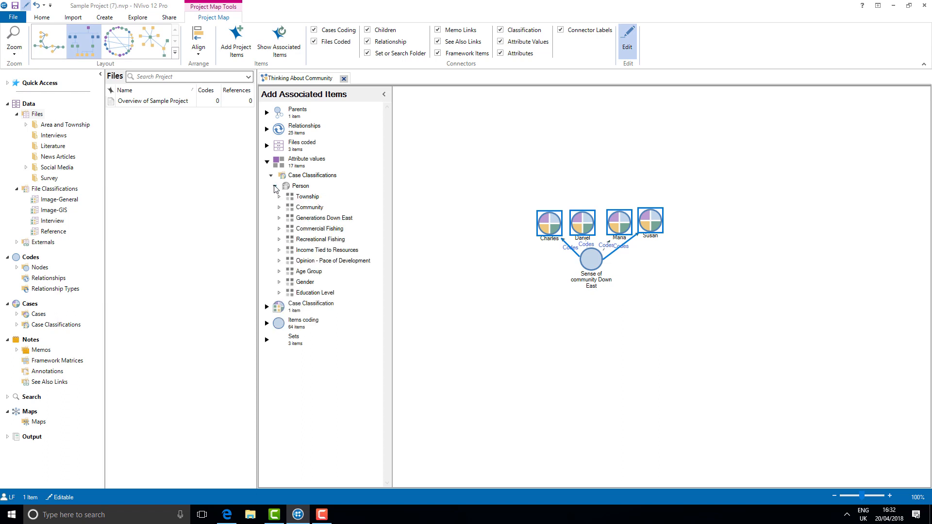
left_click(279, 218)
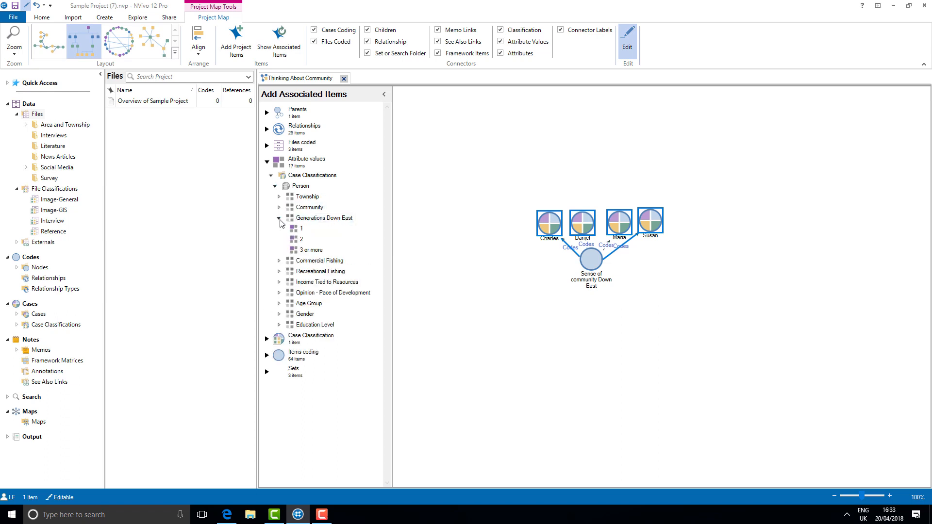
Step: Add the Generations Down East values 1, 2 and 3 or more to the map and line them up above the cases
left_click(298, 251, "shift")
left_click_drag(299, 251, 649, 185)
left_click(501, 301)
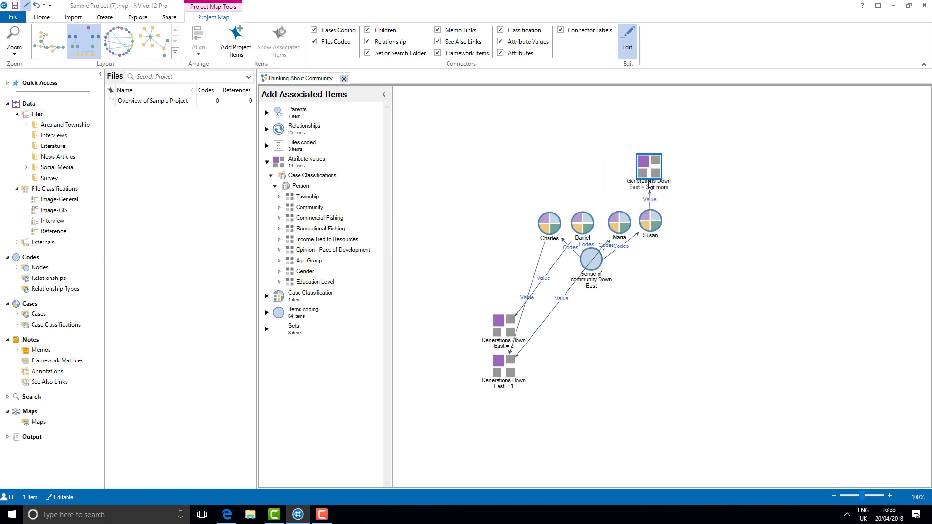
left_click_drag(500, 327, 589, 170)
left_click_drag(514, 371, 545, 165)
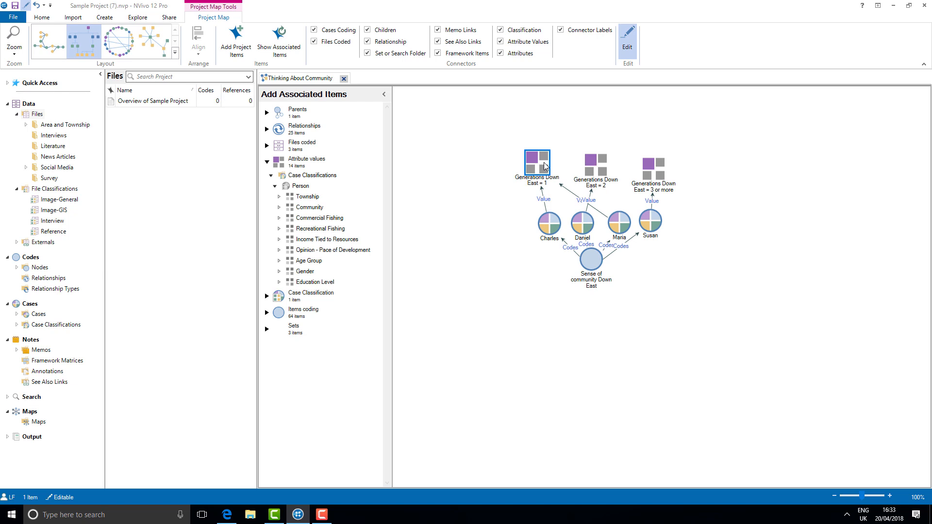
Step: Open the Sense of community Down East node to read its coded references and return to the project map
left_click(590, 258)
double_click(591, 257)
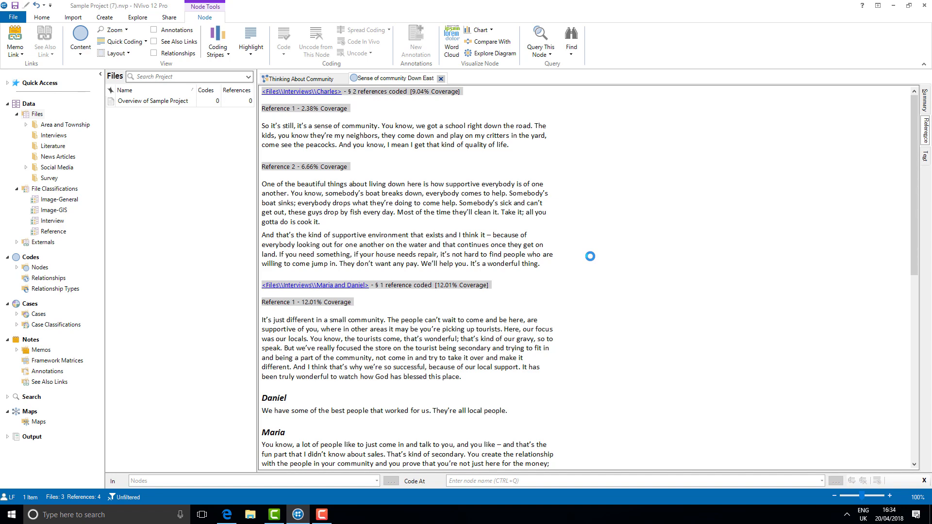
left_click(330, 80)
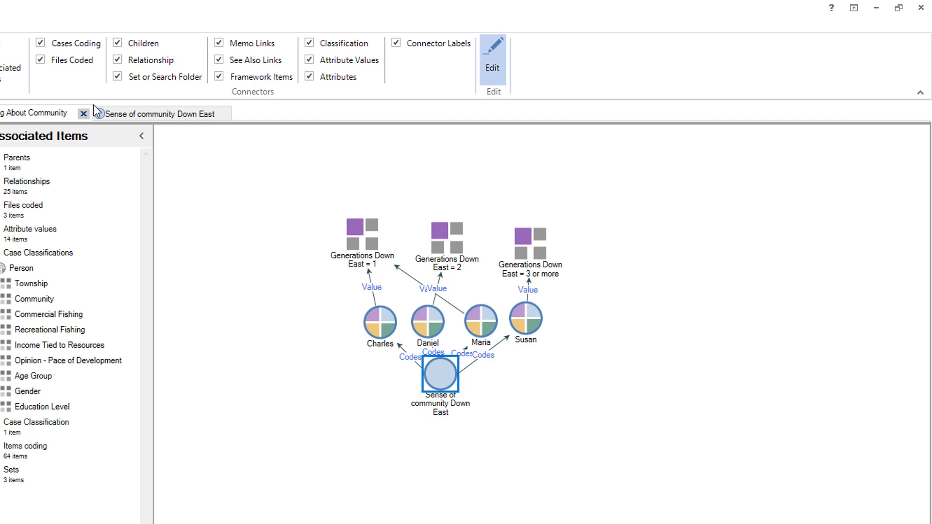
Step: Hide the connector labels on the project map
left_click(413, 45)
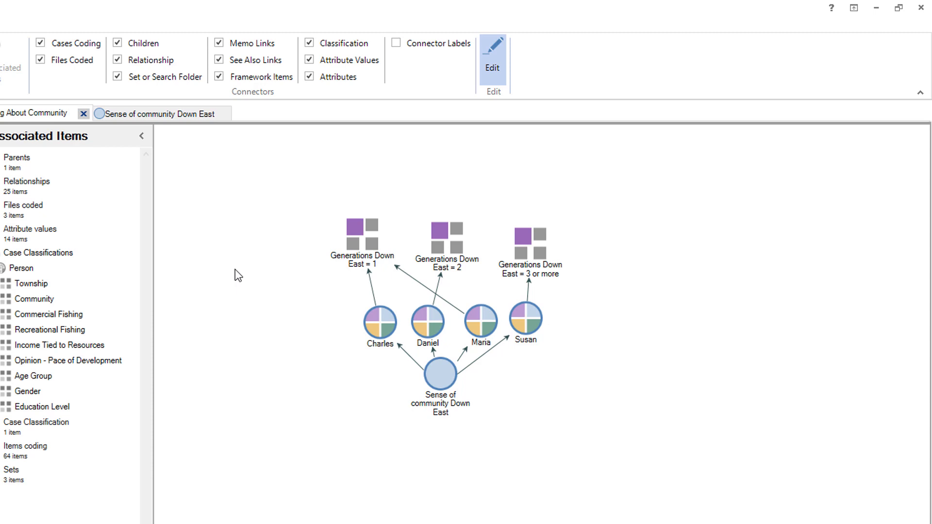
right_click(236, 275)
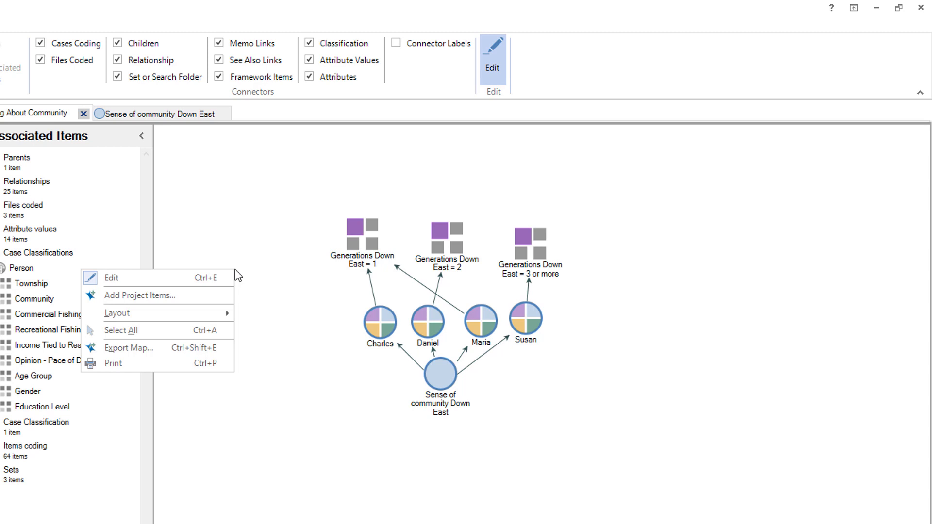
left_click(266, 258)
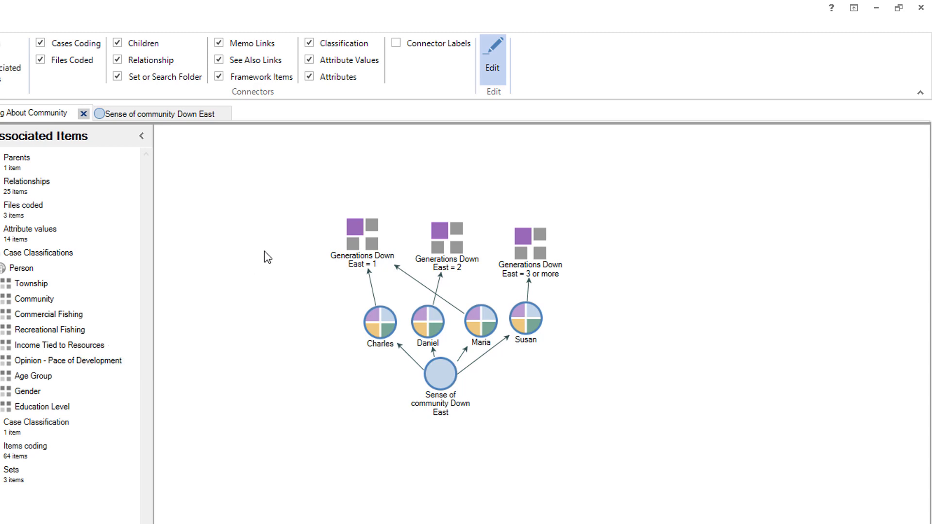
Step: Select all items on the project map and bring up the actions available for them
key("ctrl+a")
right_click(354, 250)
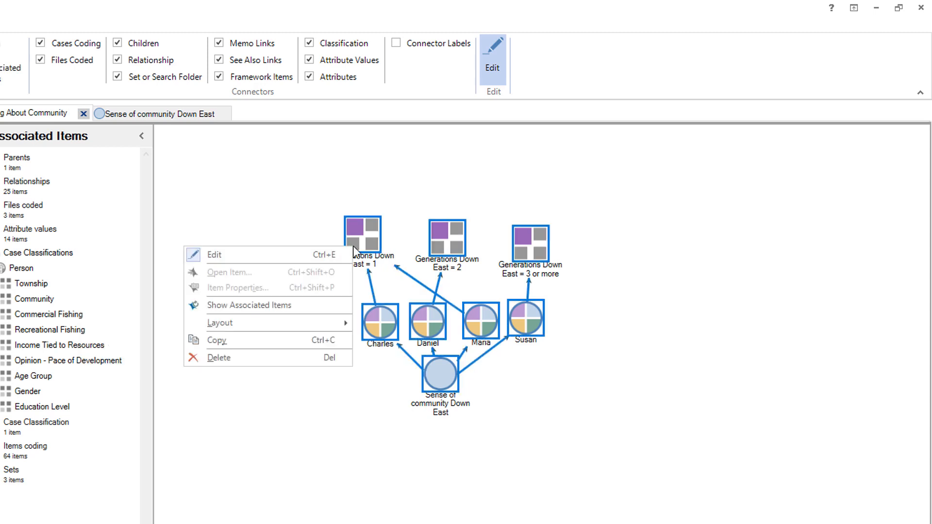